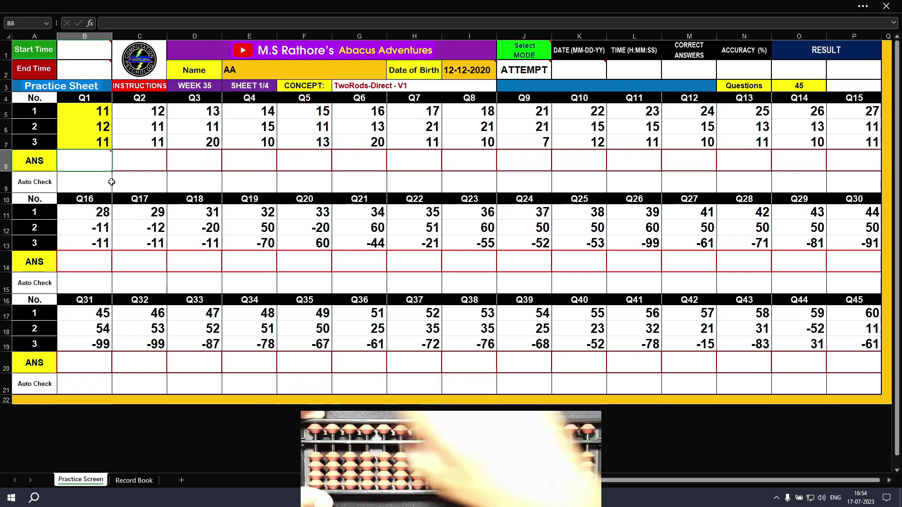
# Answer the first three sums of the practice sheet: 34 for Q1, 34 for Q2 and 44 for Q3.
pyautogui.write('34')
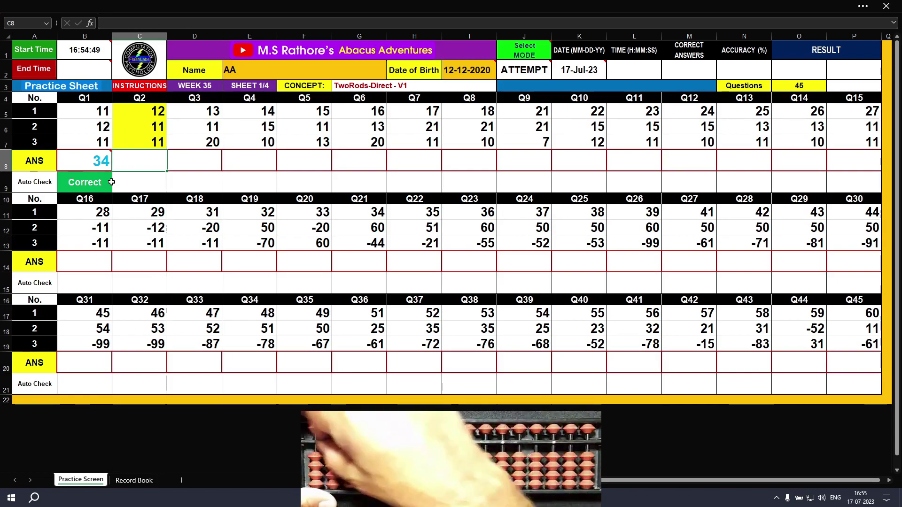
pyautogui.write('34')
pyautogui.press('Return')
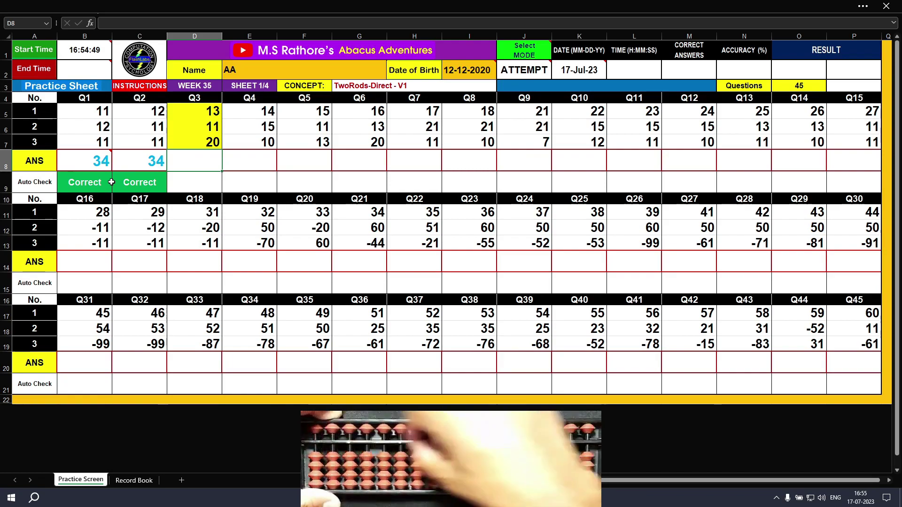
pyautogui.write('44')
pyautogui.press('Tab')
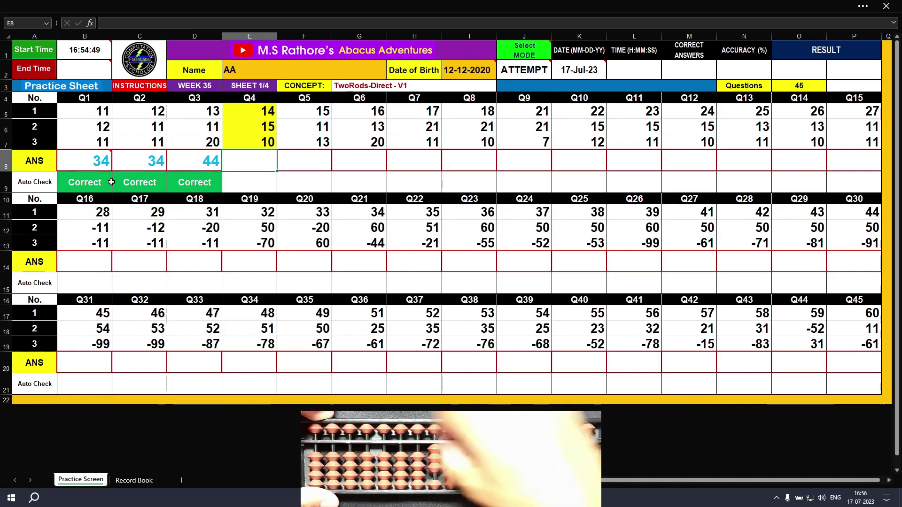
# Enter 39 as the answer to both Q4 and Q5 in the first answer row.
pyautogui.write('39')
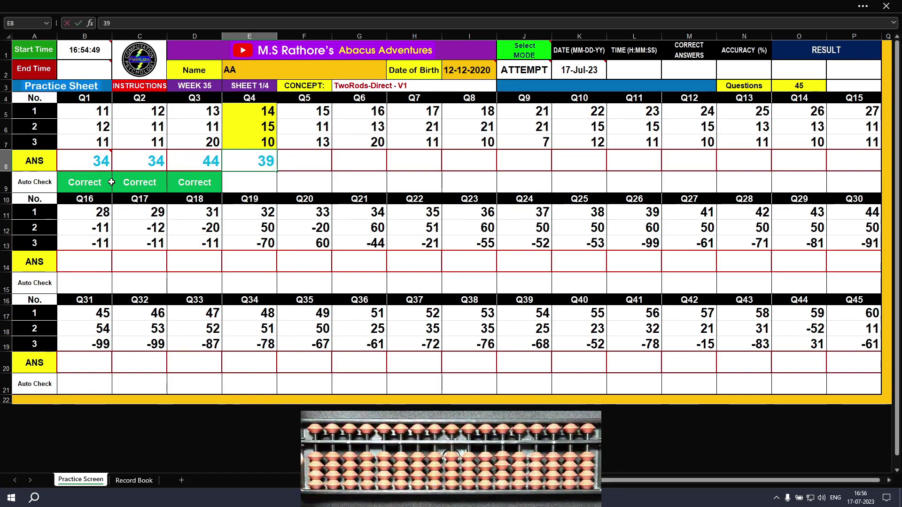
pyautogui.press('Return')
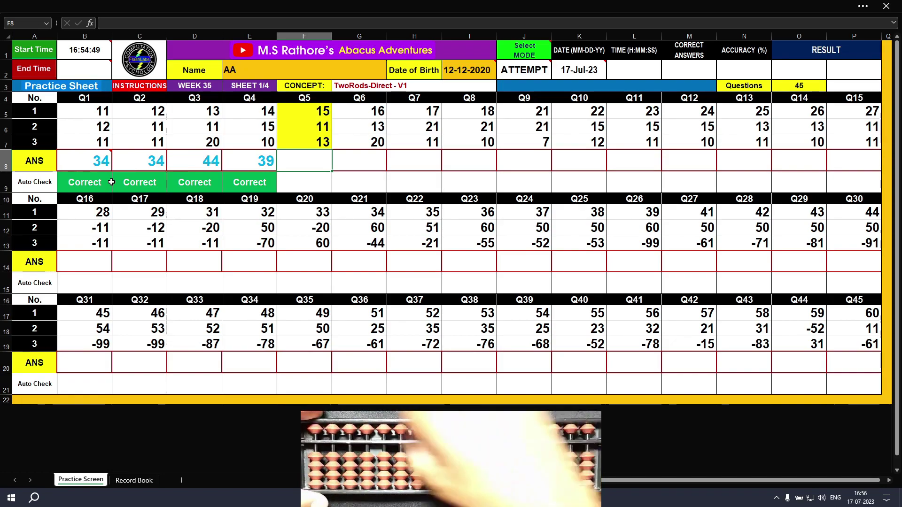
pyautogui.write('39')
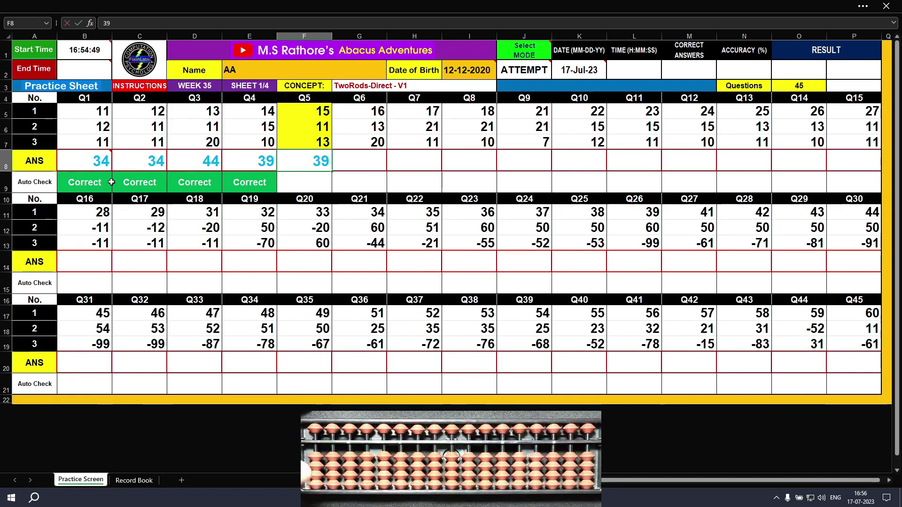
pyautogui.press('Tab')
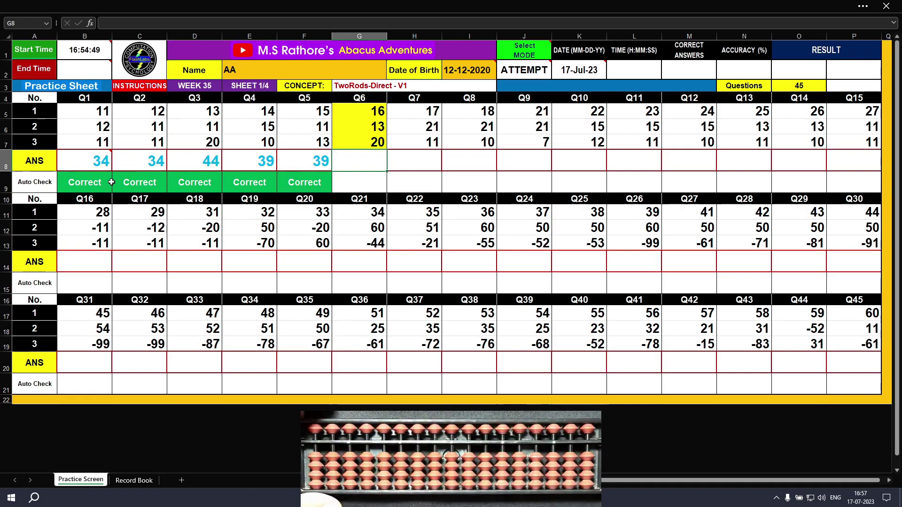
# Fill in 49 as the answer to each of the questions Q6 through Q10.
pyautogui.write('49')
pyautogui.press('Tab')
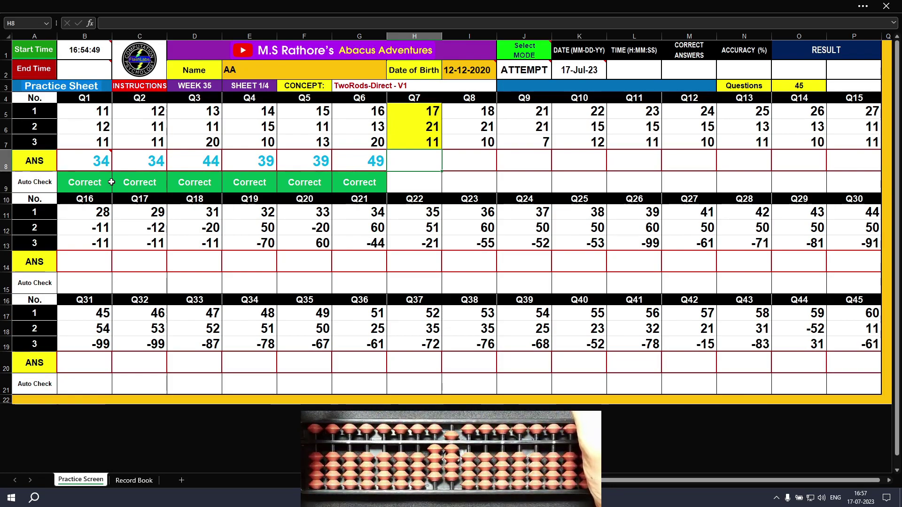
pyautogui.write('49')
pyautogui.press('Tab')
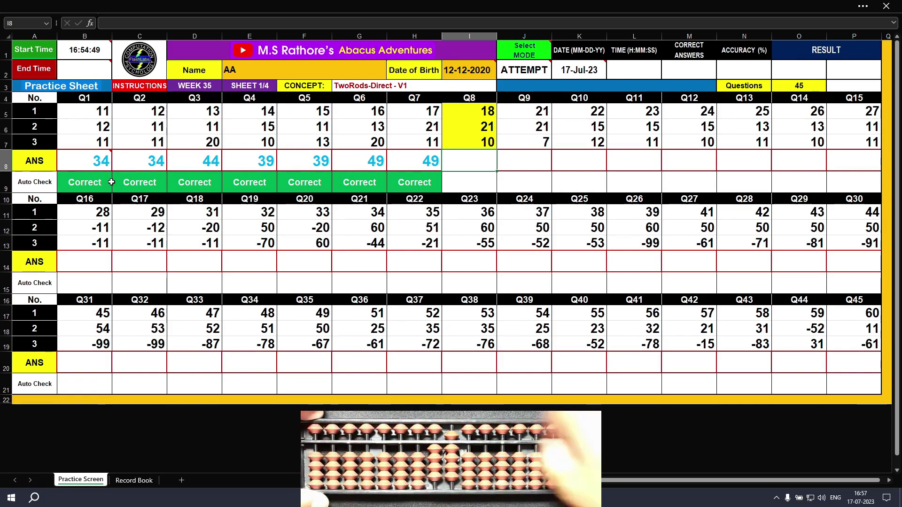
pyautogui.write('49')
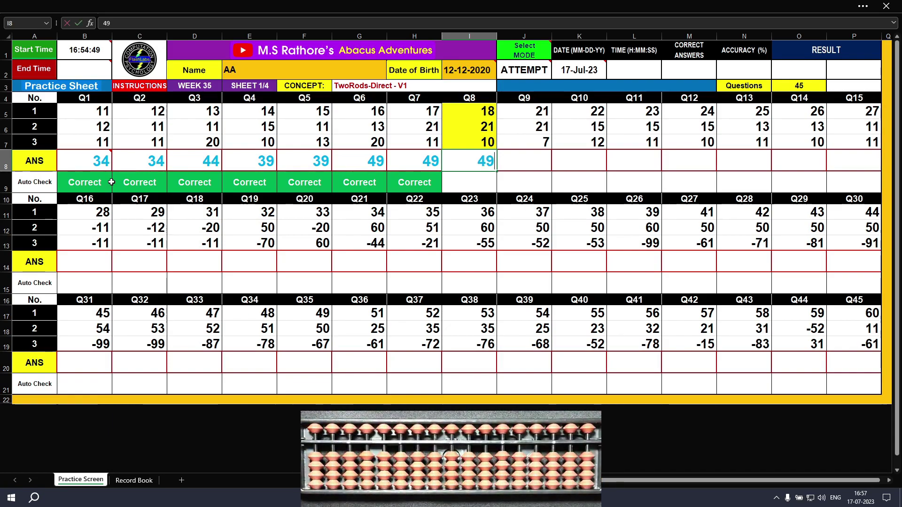
pyautogui.press('Tab')
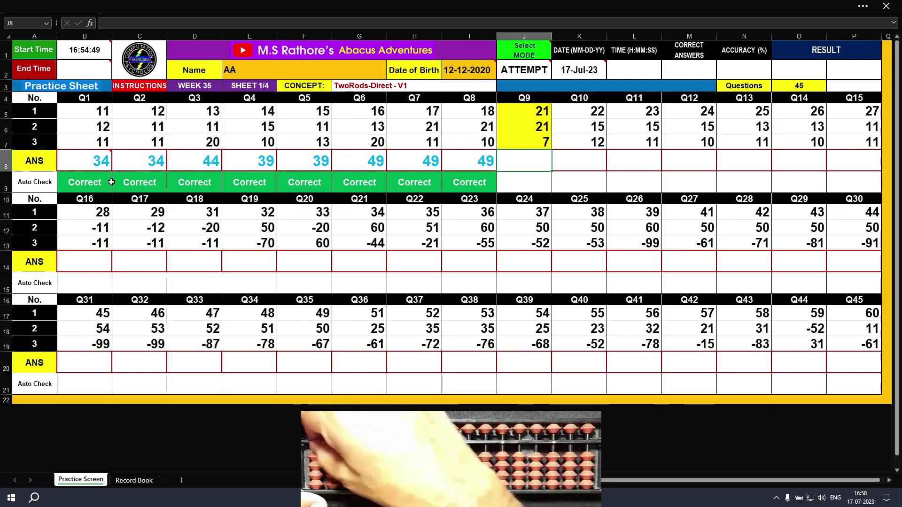
pyautogui.write('49')
pyautogui.press('Tab')
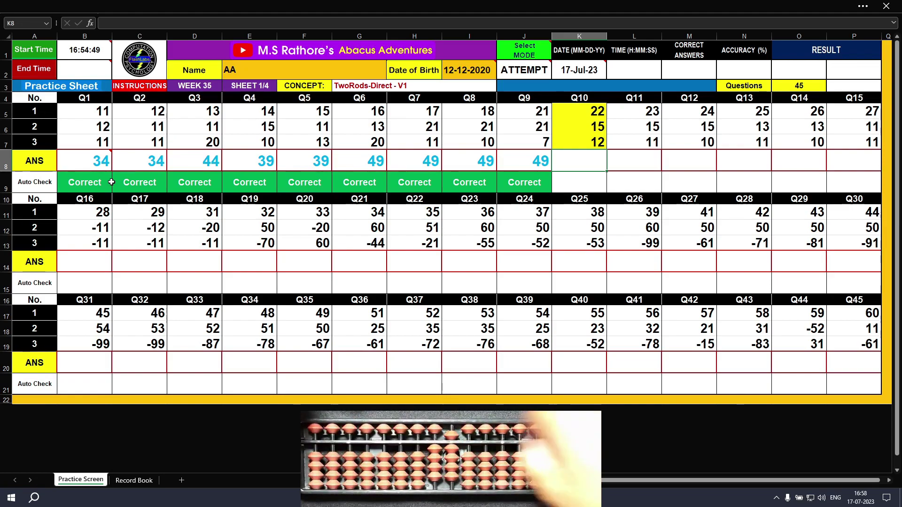
pyautogui.write('49')
pyautogui.press('Tab')
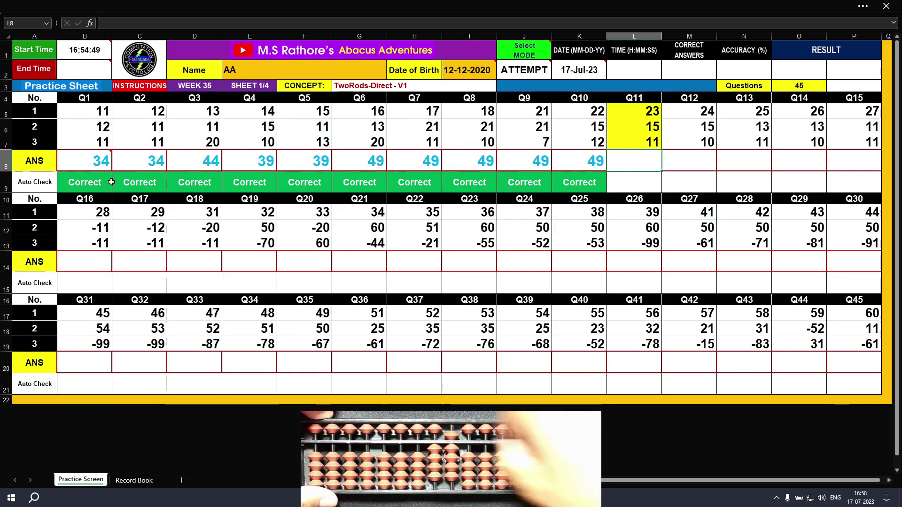
# Complete the first answer row by entering 49 for each of the questions Q11 through Q15.
pyautogui.write('49')
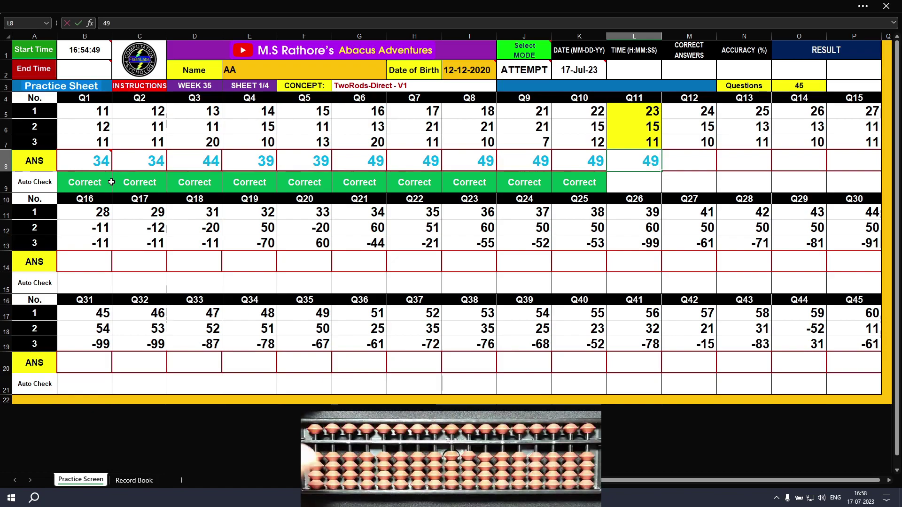
pyautogui.press('Return')
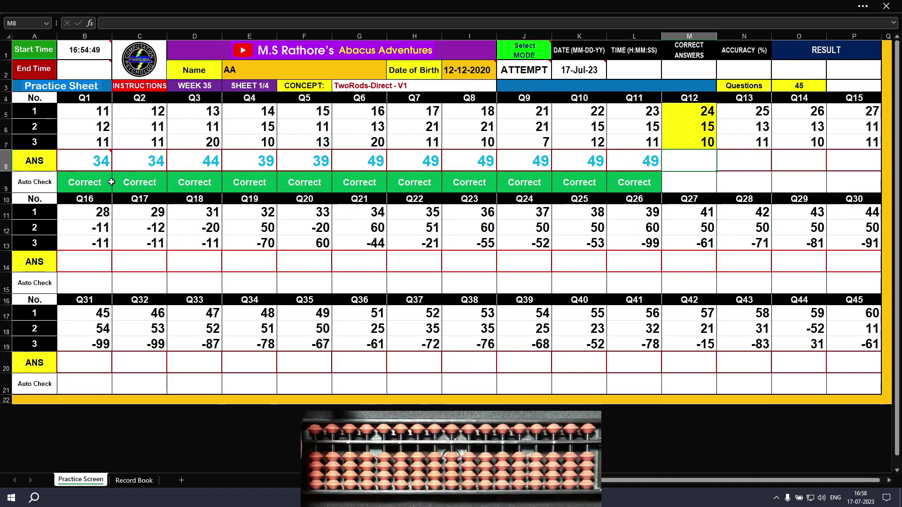
pyautogui.write('49')
pyautogui.press('Tab')
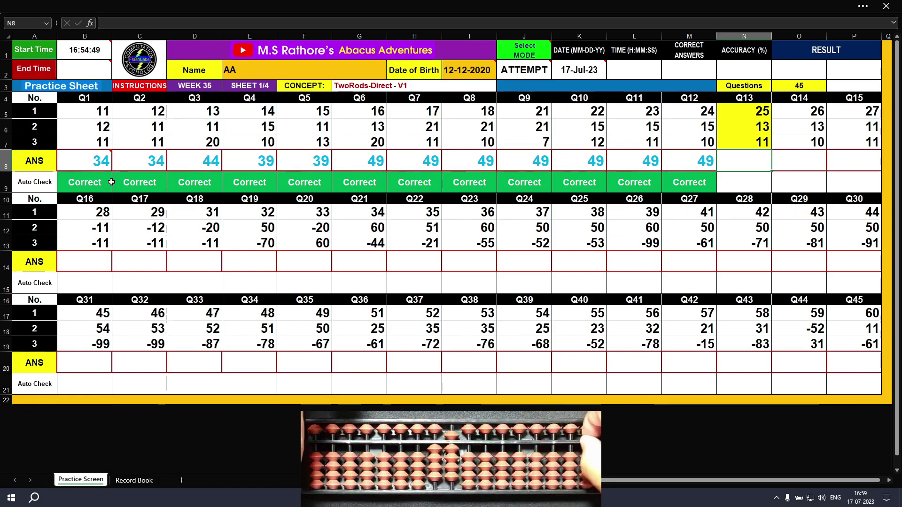
pyautogui.write('49')
pyautogui.press('Tab')
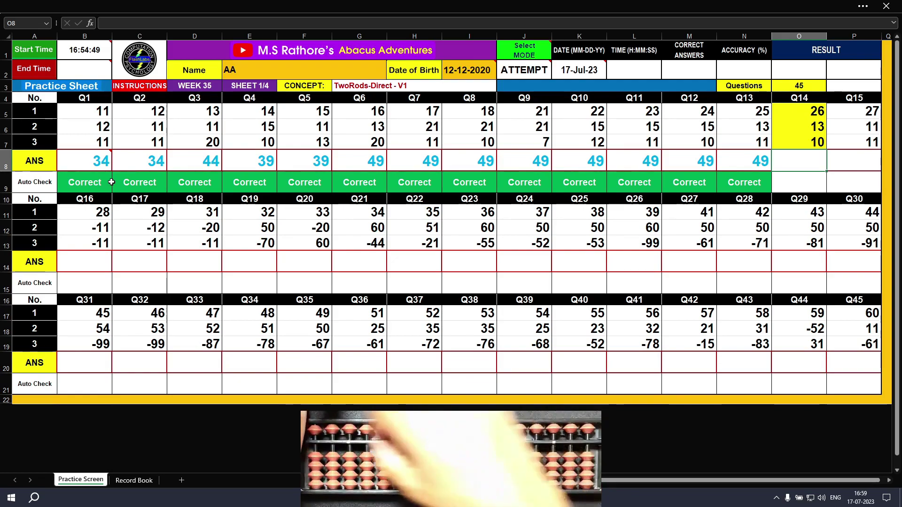
pyautogui.write('49')
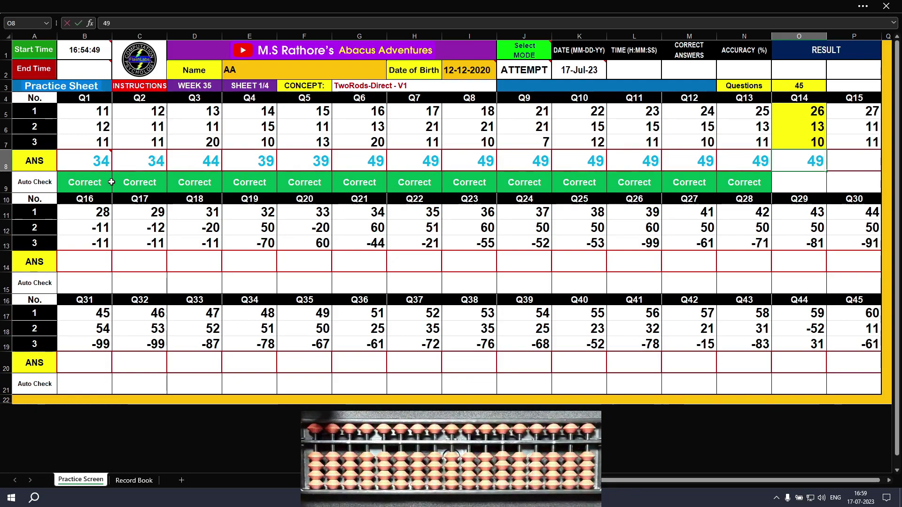
pyautogui.press('Tab')
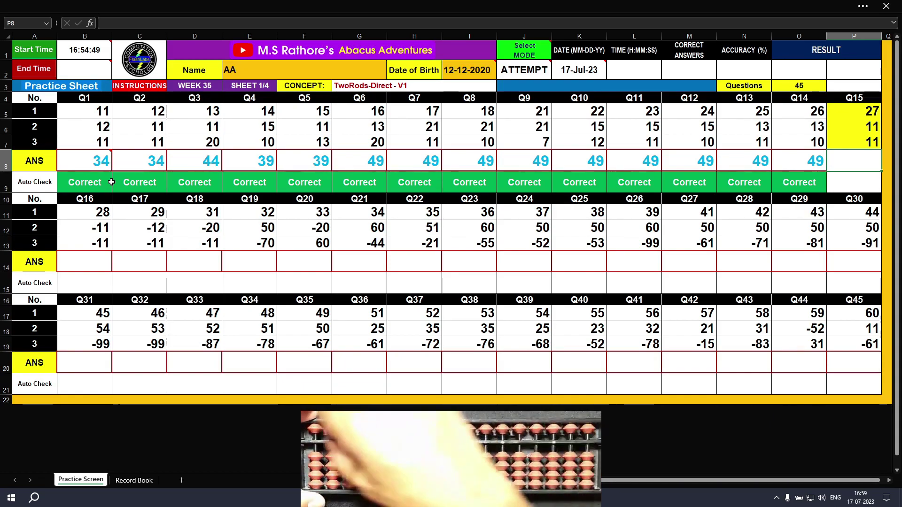
pyautogui.write('49')
pyautogui.press('Return')
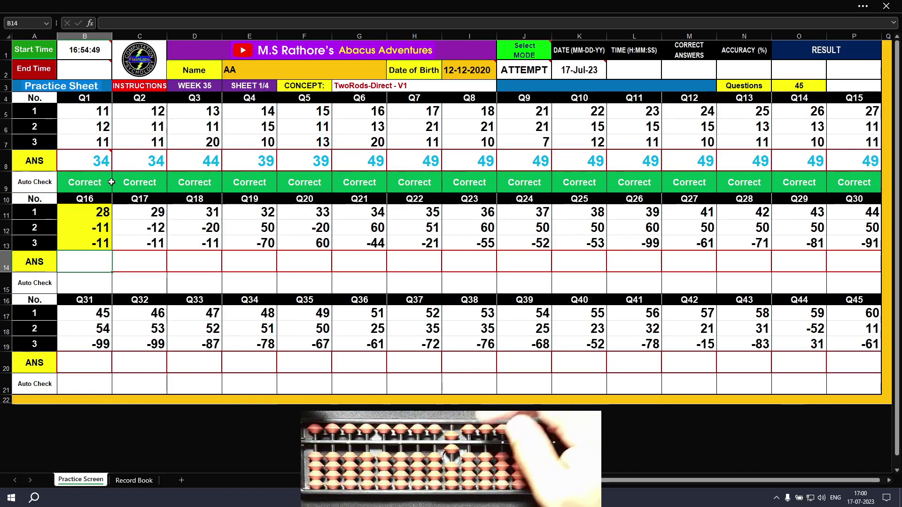
# Begin the second answer row with 6 for Q16, 6 for Q17 and 0 for Q18.
pyautogui.write('6')
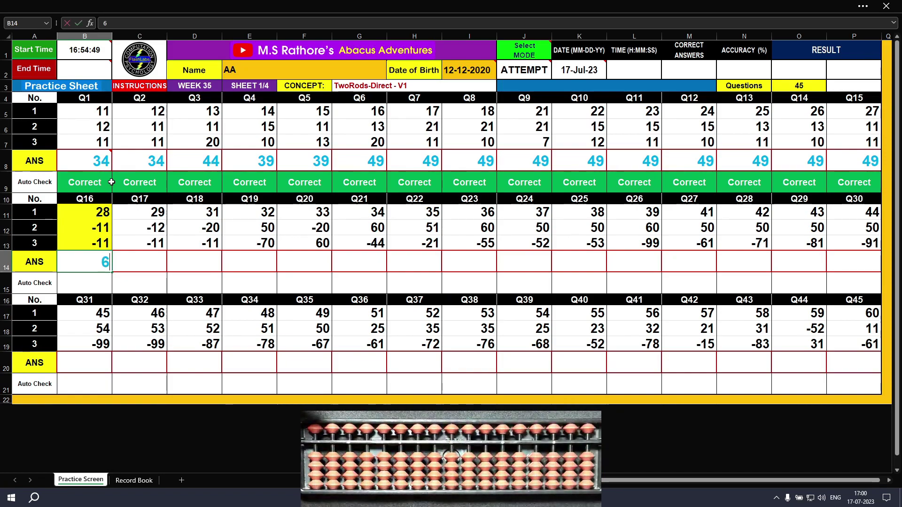
pyautogui.press('Tab')
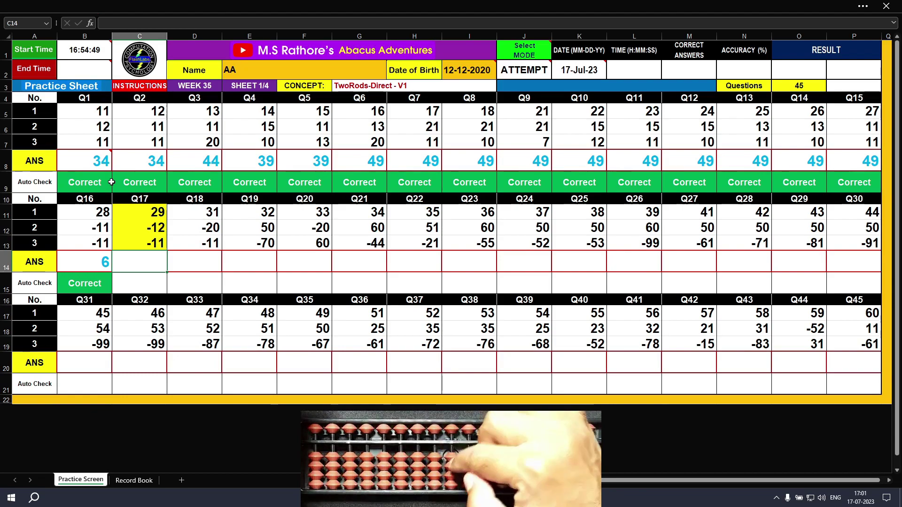
pyautogui.write('6')
pyautogui.press('Tab')
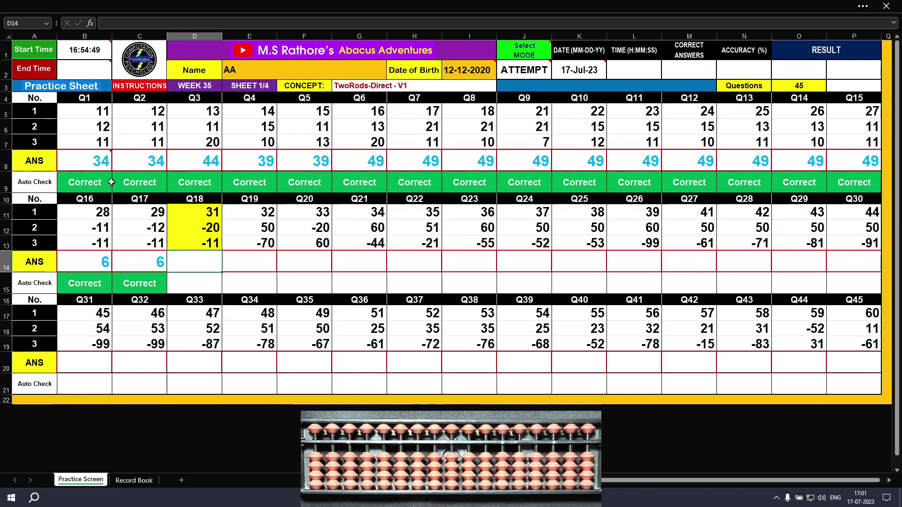
pyautogui.write('0')
pyautogui.press('Tab')
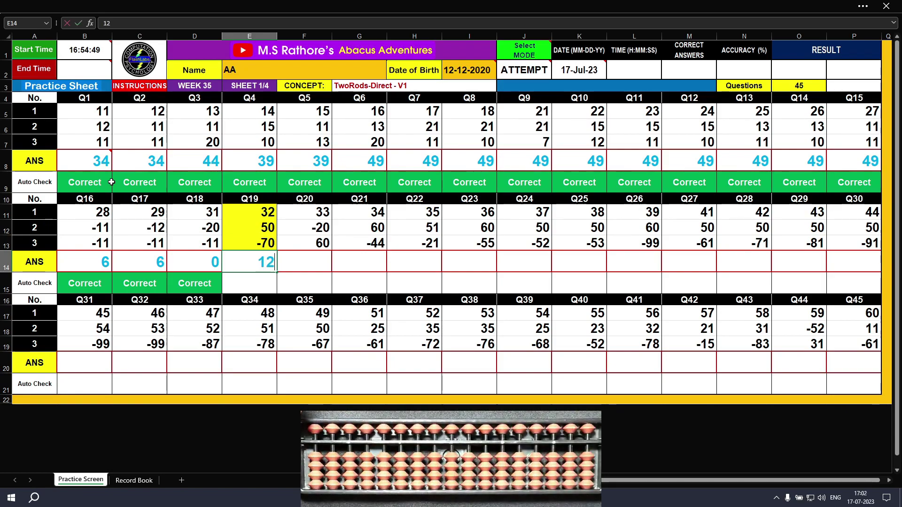
# Enter the answers 12 for Q19, 73 for Q20 and 50 for Q21 in the second answer row.
pyautogui.write('12')
pyautogui.press('Tab')
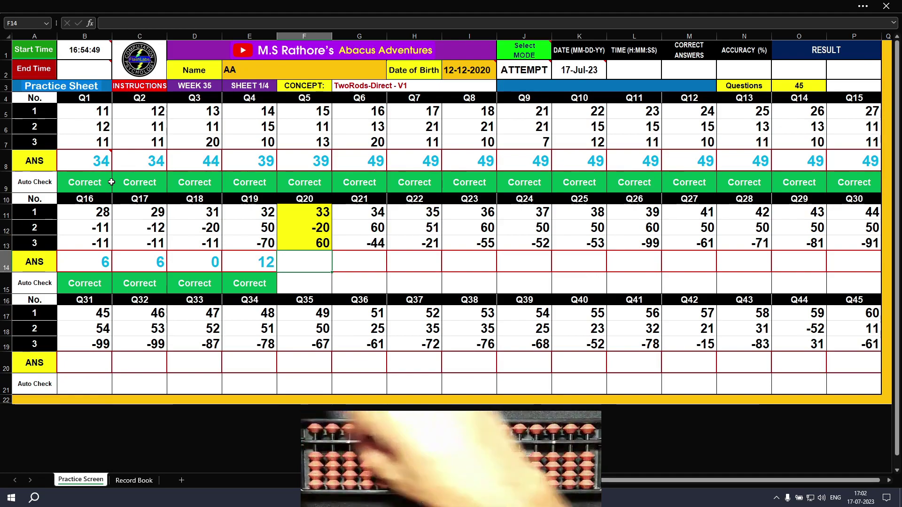
pyautogui.write('3')
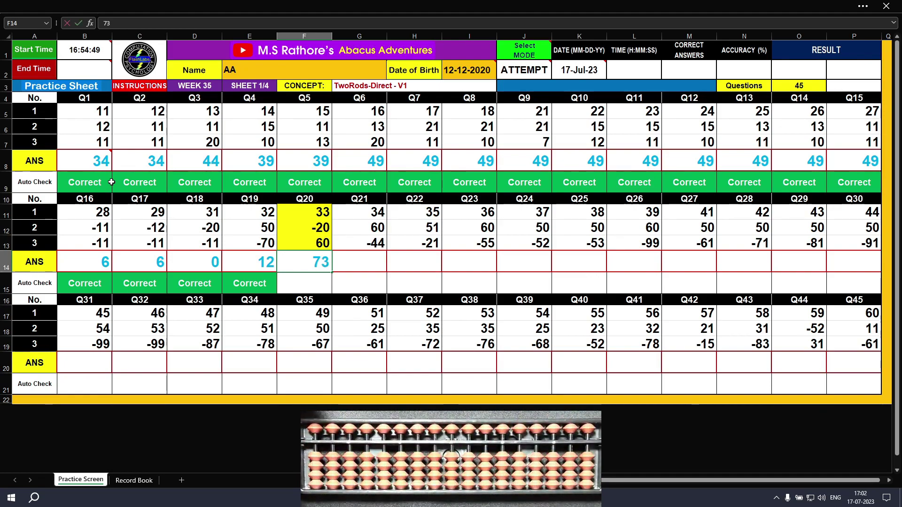
pyautogui.press('Tab')
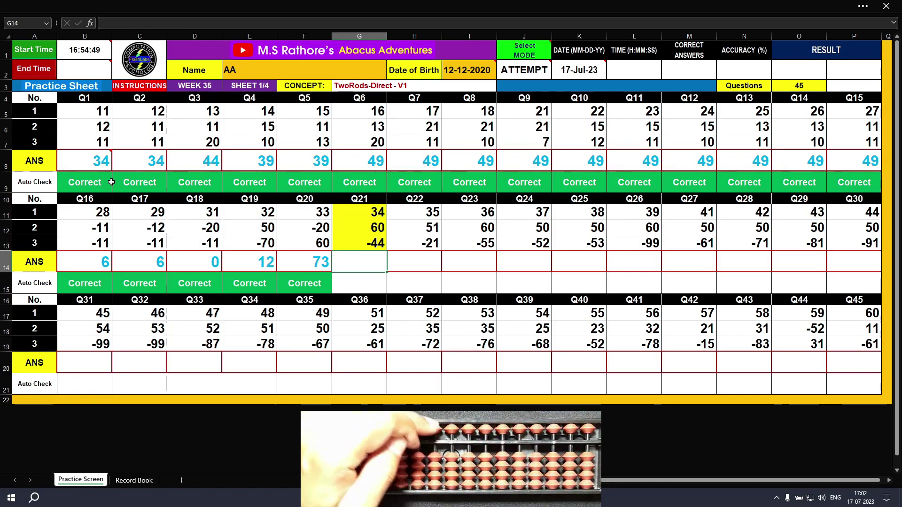
pyautogui.write('50')
pyautogui.press('Tab')
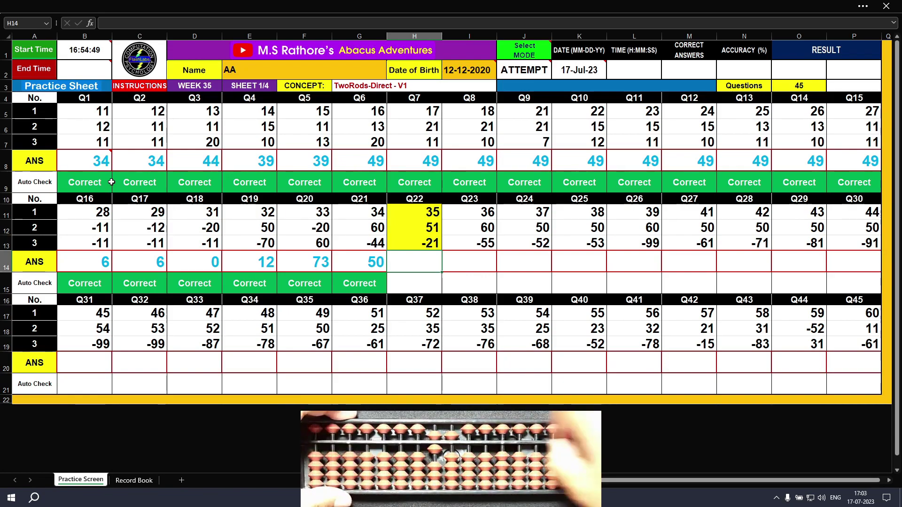
# Enter the answers 65 for Q22, 41 for Q23 and 35 for Q24 in the second answer row.
pyautogui.write('65')
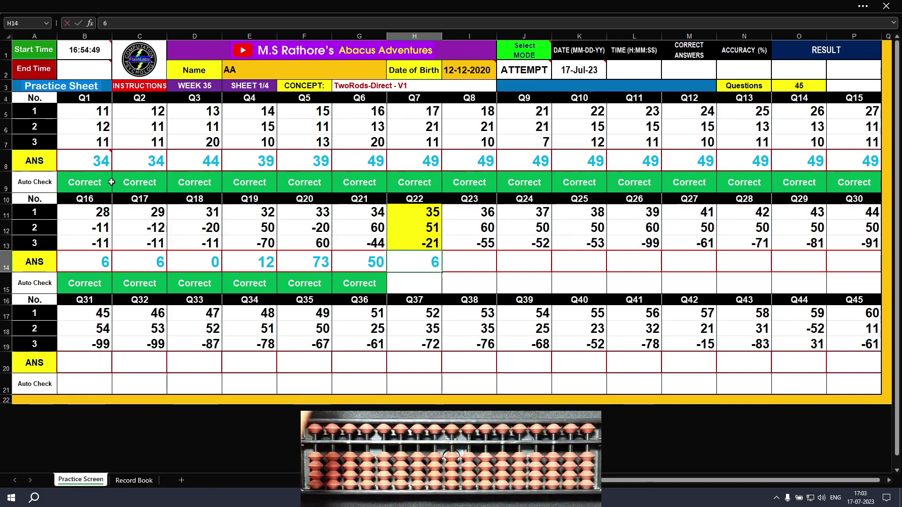
pyautogui.press('Tab')
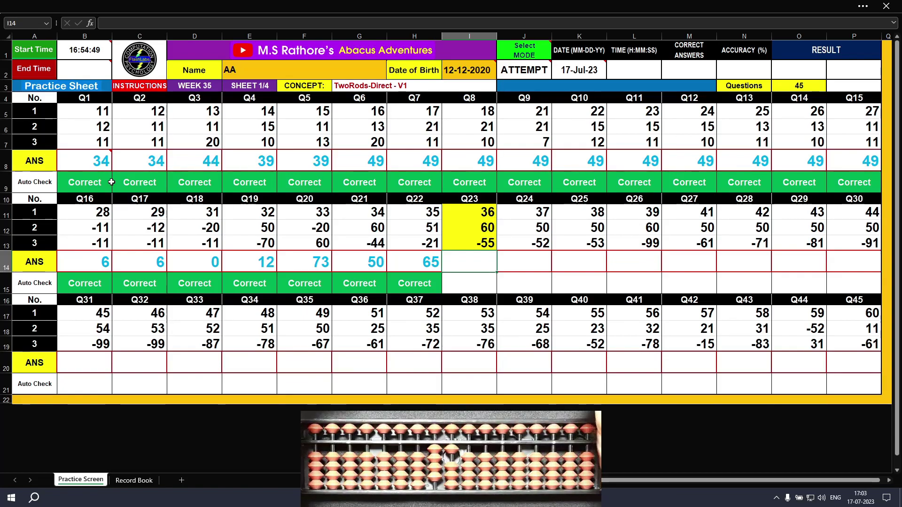
pyautogui.write('41')
pyautogui.press('Tab')
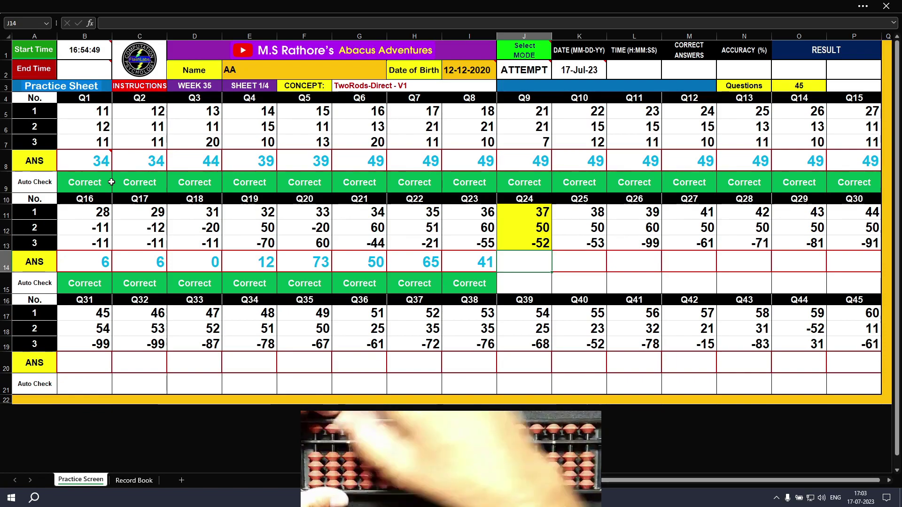
pyautogui.write('35')
pyautogui.press('Tab')
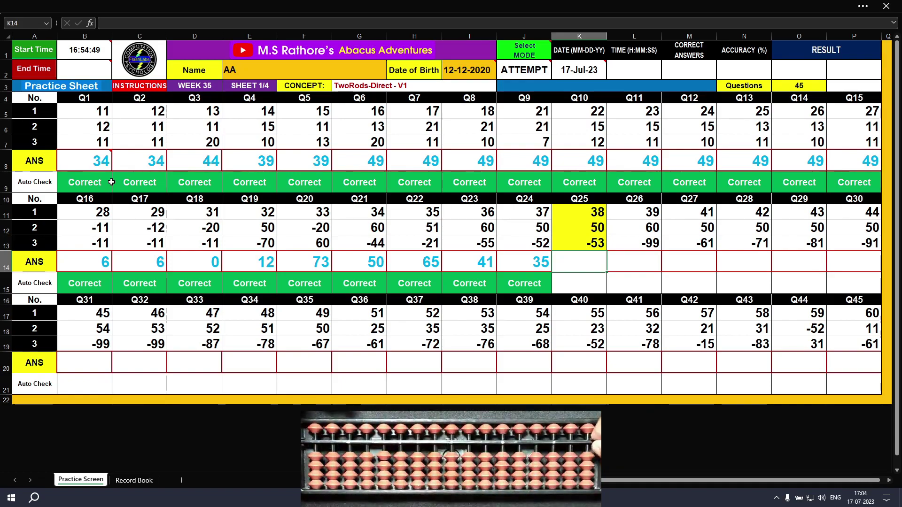
# Enter the answers 35 for Q25, 0 for Q26 and 30 for Q27 in the second answer row.
pyautogui.write('35')
pyautogui.press('Tab')
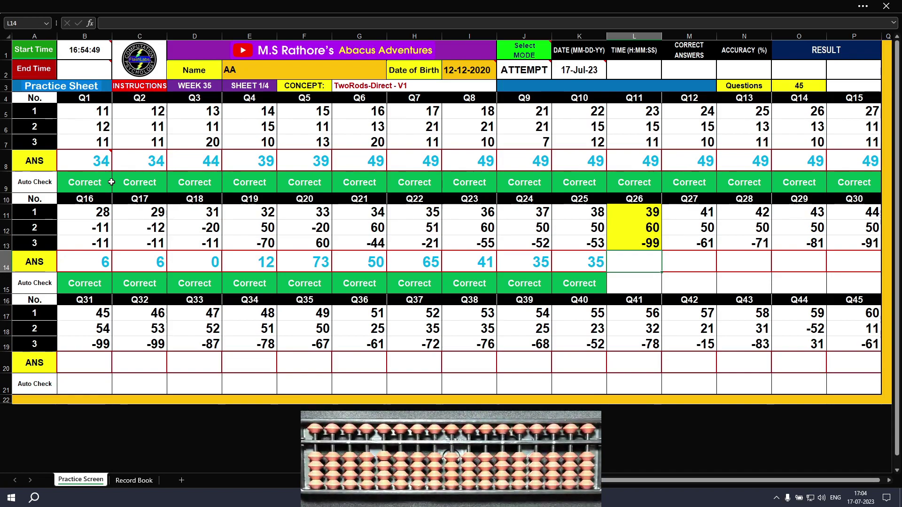
pyautogui.press('Tab')
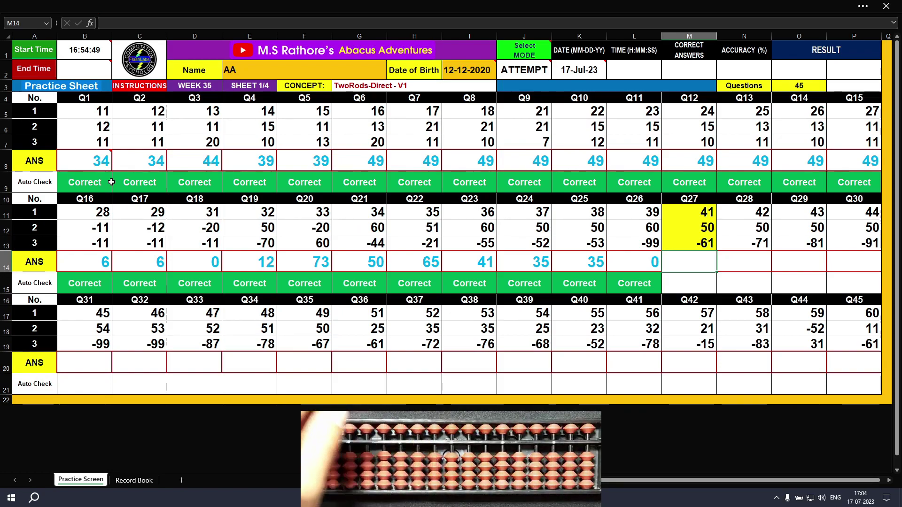
pyautogui.write('30')
pyautogui.press('Tab')
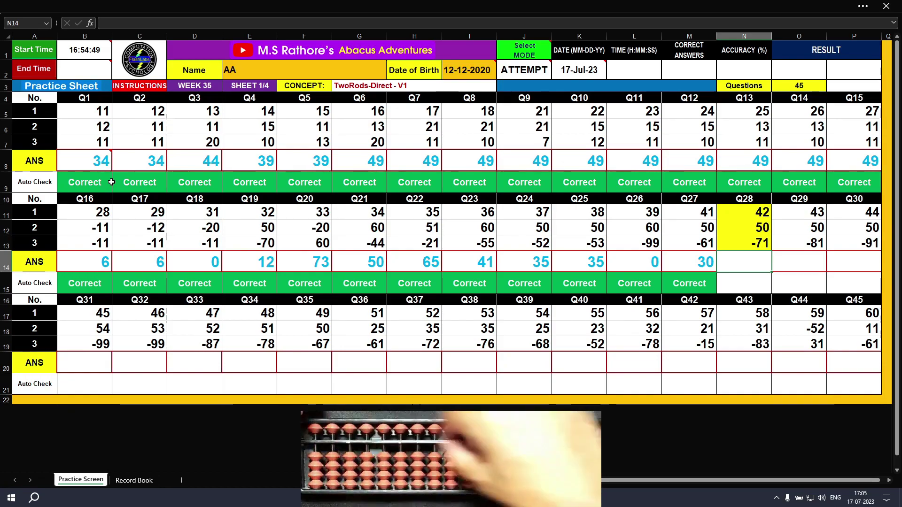
# Complete the second answer row with 21 for Q28, 12 for Q29 and 3 for Q30.
pyautogui.write('21')
pyautogui.press('Tab')
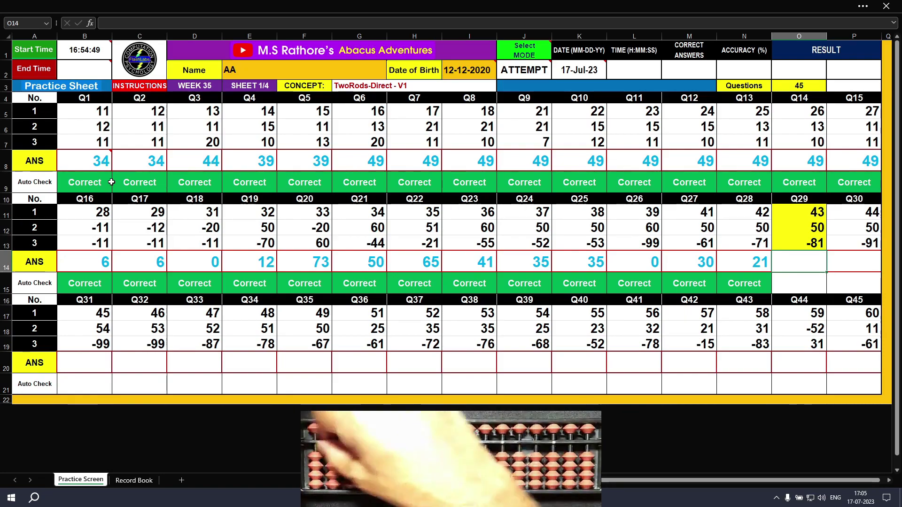
pyautogui.write('12')
pyautogui.press('Tab')
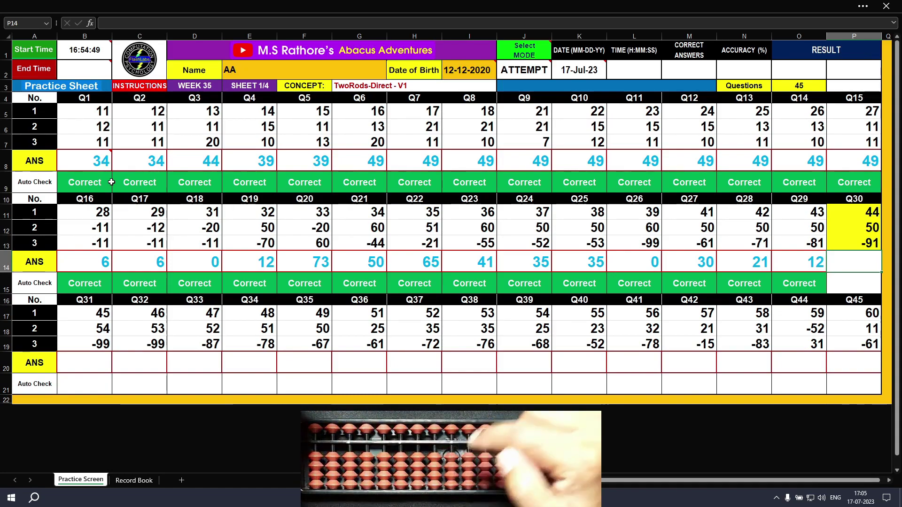
pyautogui.write('3')
pyautogui.press('Return')
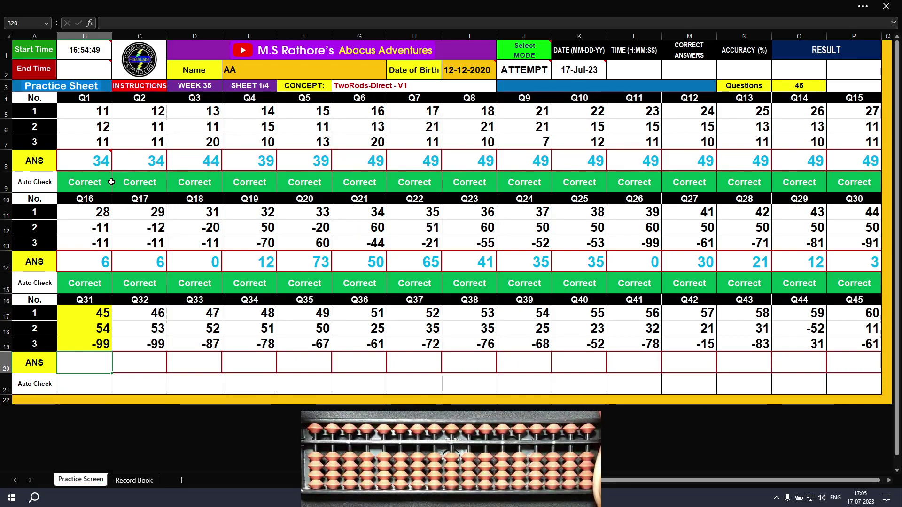
# Begin the third answer row with 0 for Q31, 0 for Q32 and 12 for Q33.
pyautogui.write('0')
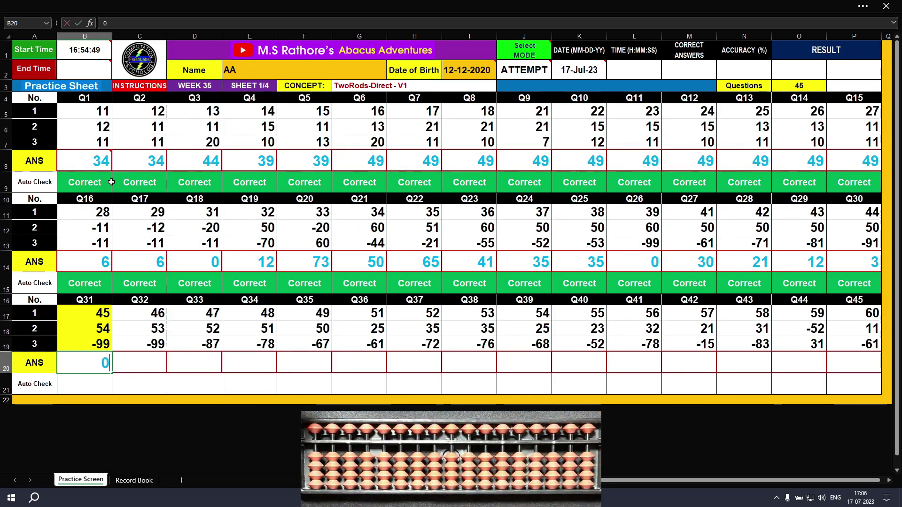
pyautogui.press('Tab')
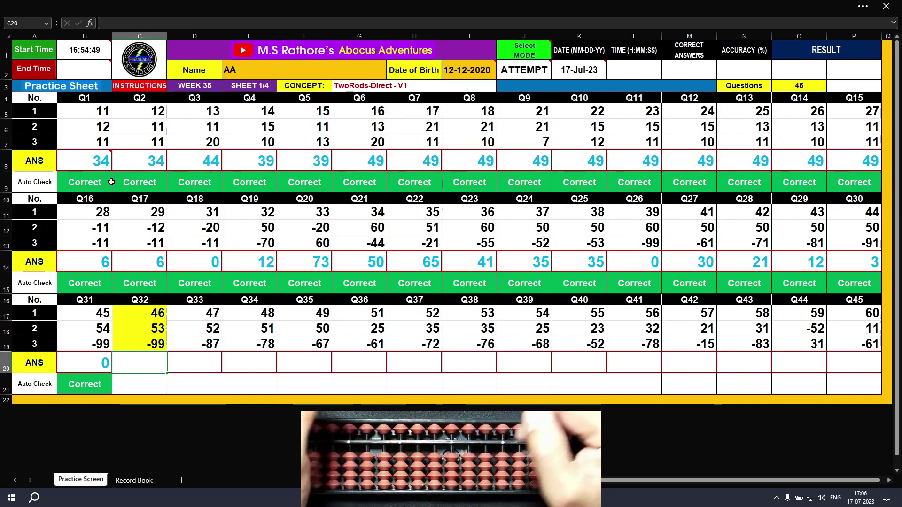
pyautogui.write('0')
pyautogui.press('Return')
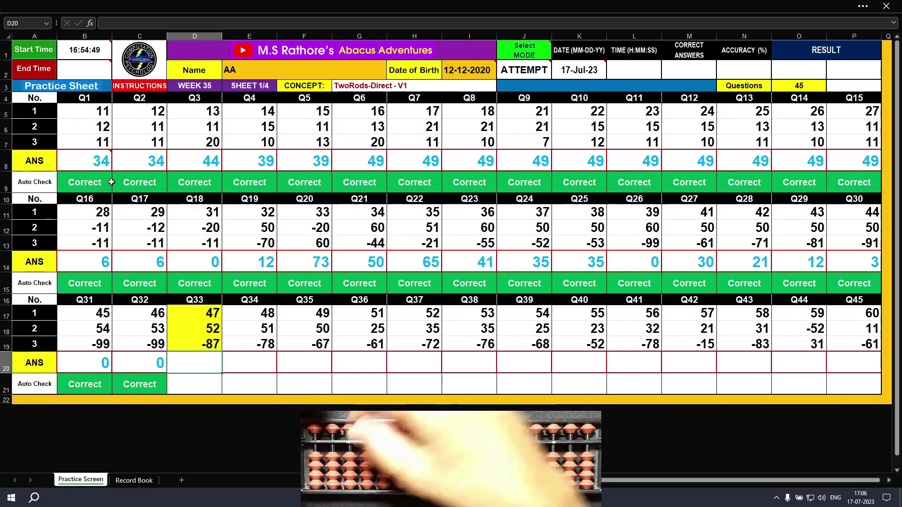
pyautogui.write('12')
pyautogui.press('Tab')
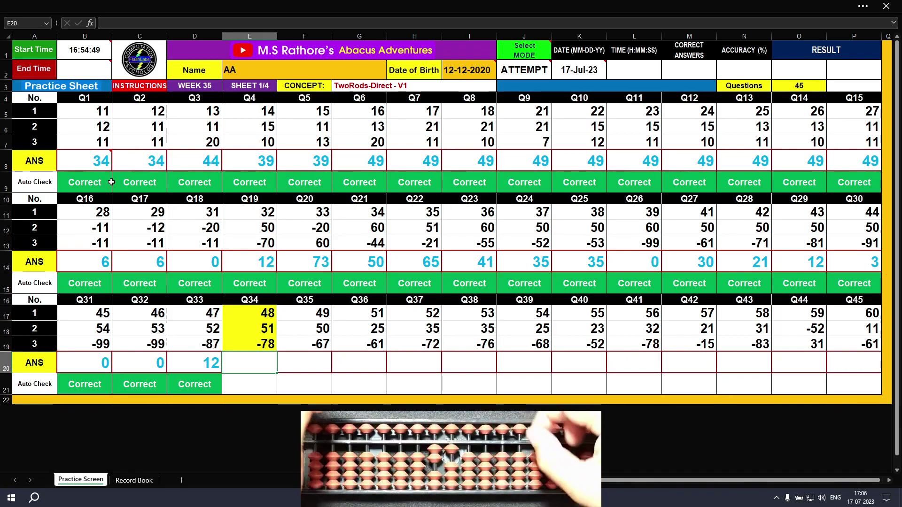
# Enter the answers 21 for Q34, 32 for Q35 and 15 for Q36 in the third answer row.
pyautogui.write('21')
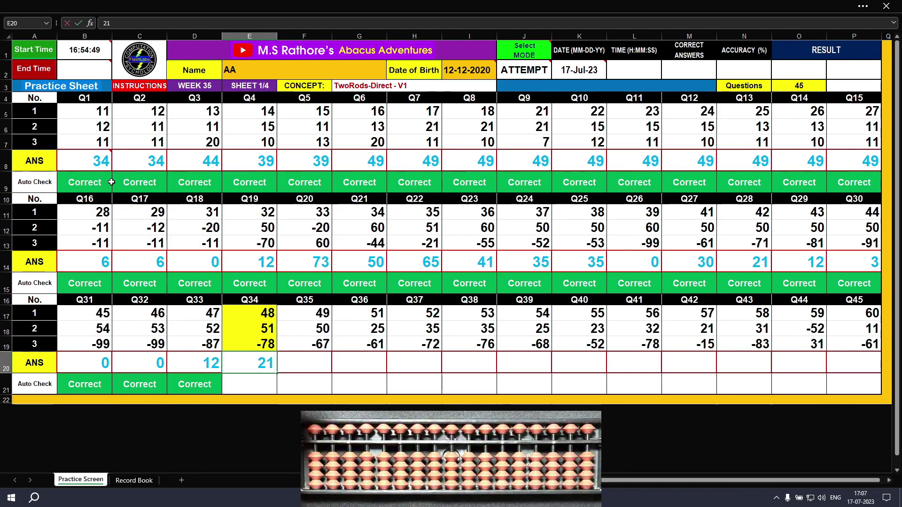
pyautogui.press('Return')
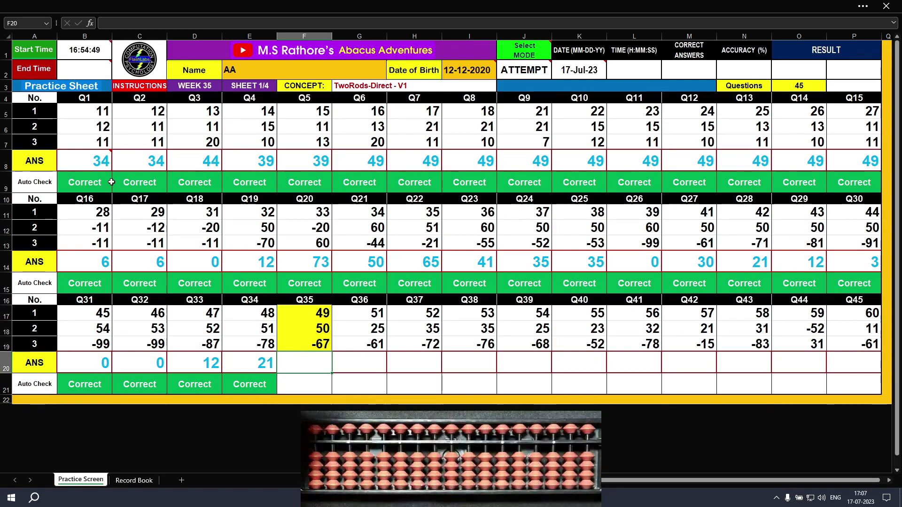
pyautogui.write('32')
pyautogui.press('Tab')
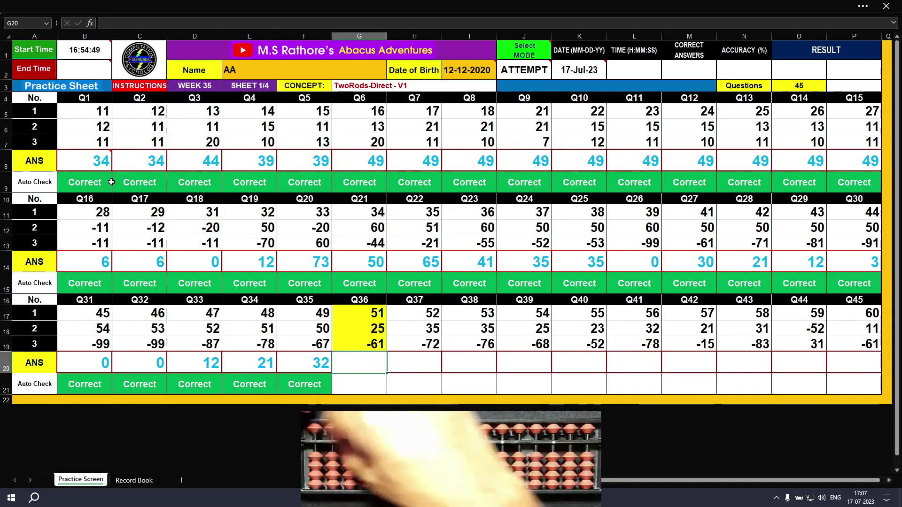
pyautogui.press('Tab')
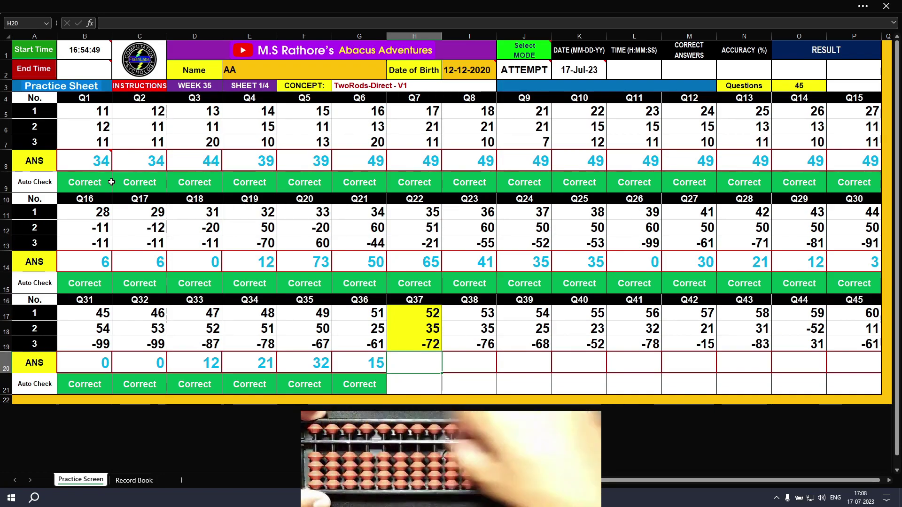
# Enter the answers 15 for Q37, 12 for Q38 and 11 for Q39 in the third answer row.
pyautogui.write('15')
pyautogui.press('Tab')
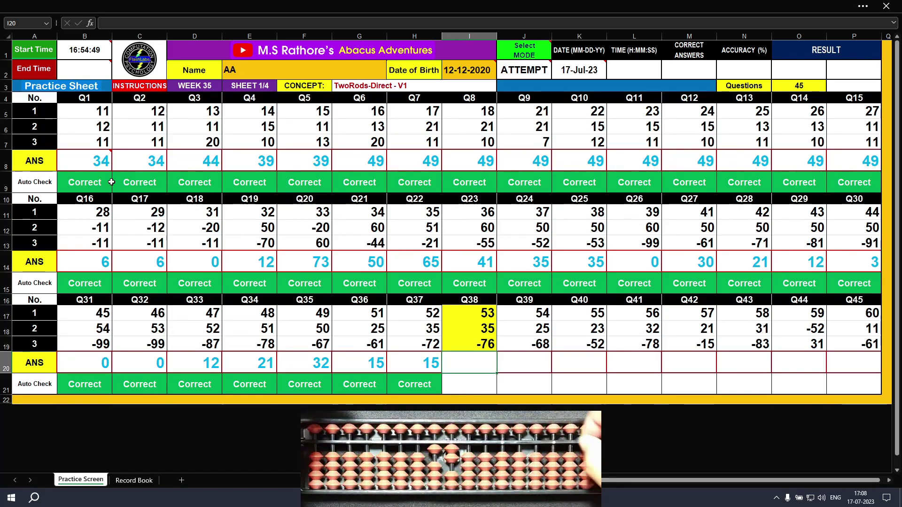
pyautogui.write('12')
pyautogui.press('Tab')
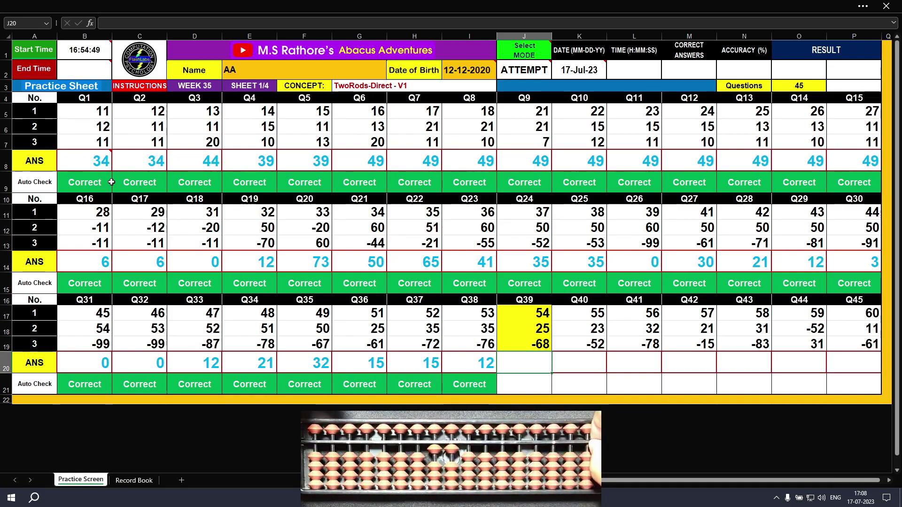
pyautogui.write('11')
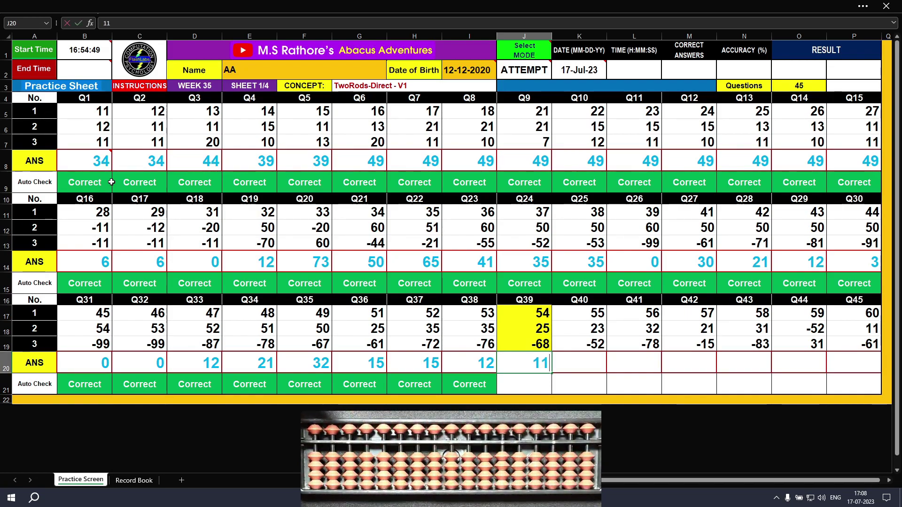
pyautogui.press('Tab')
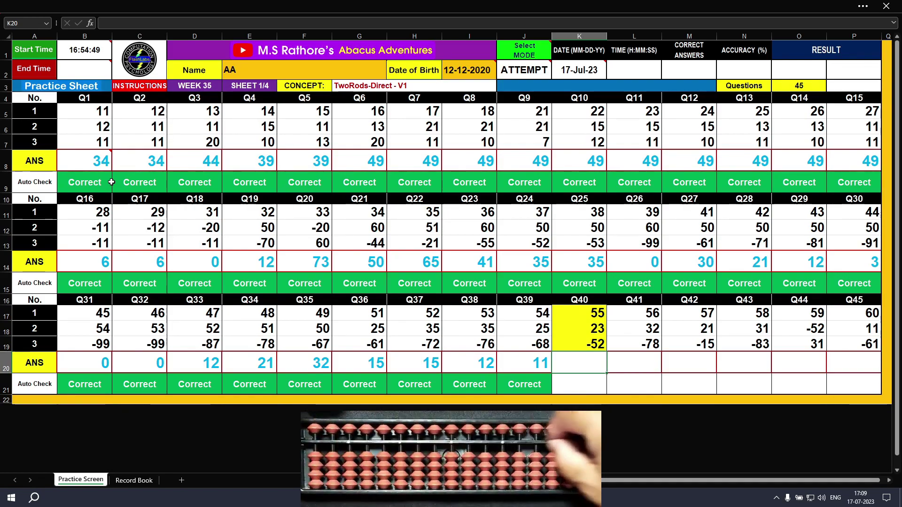
# Enter the answers 26 for Q40, 10 for Q41 and 63 for Q42 in the third answer row.
pyautogui.write('26')
pyautogui.press('Return')
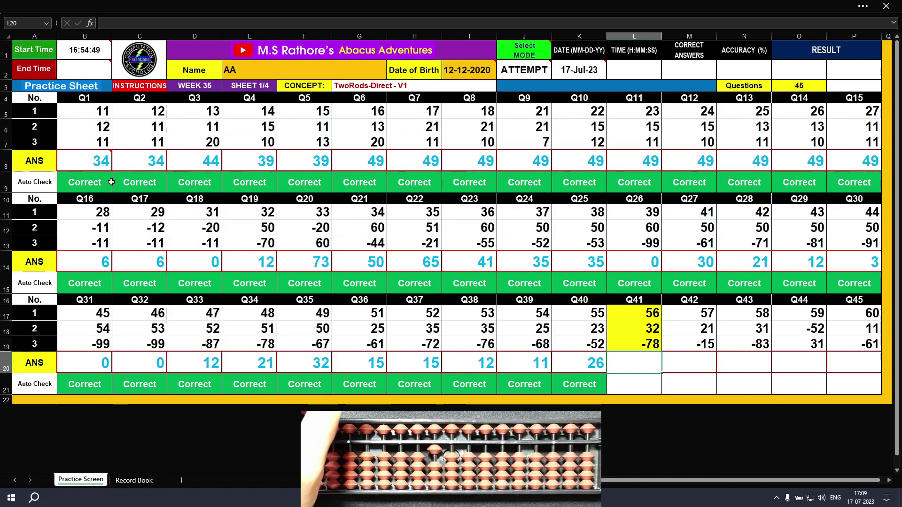
pyautogui.write('10')
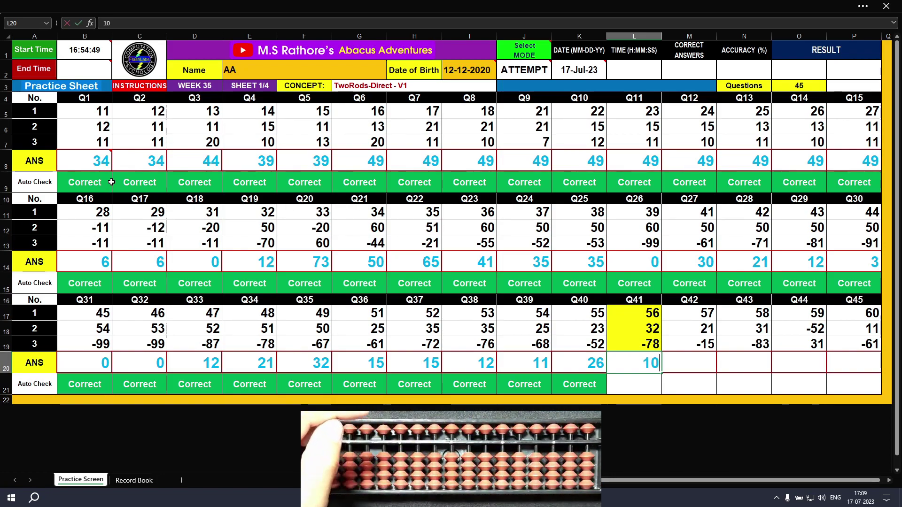
pyautogui.press('Tab')
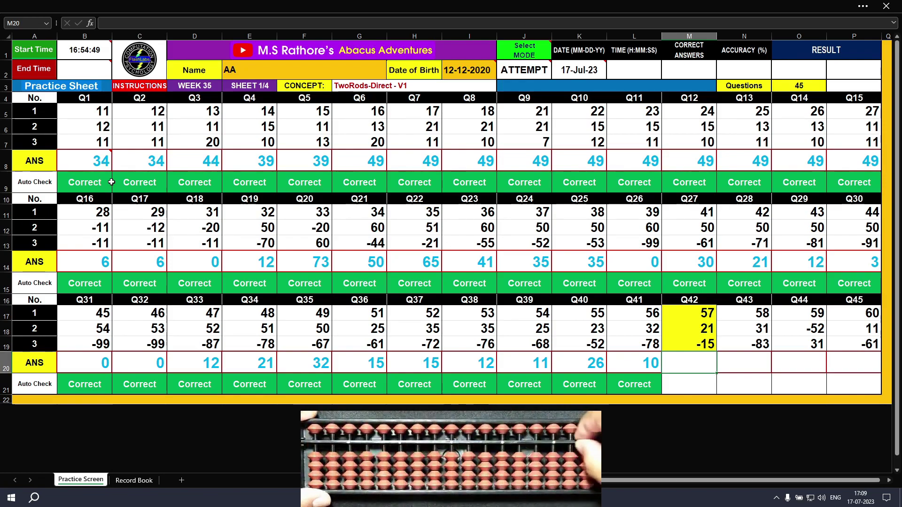
pyautogui.write('63')
pyautogui.press('Tab')
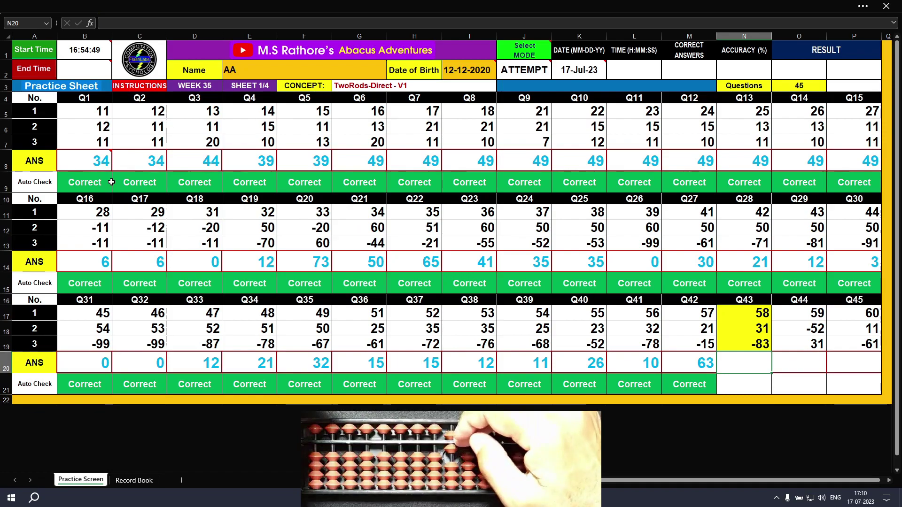
# Complete the third answer row with 6 for Q43, 38 for Q44 and 10 for Q45.
pyautogui.write('6')
pyautogui.press('Tab')
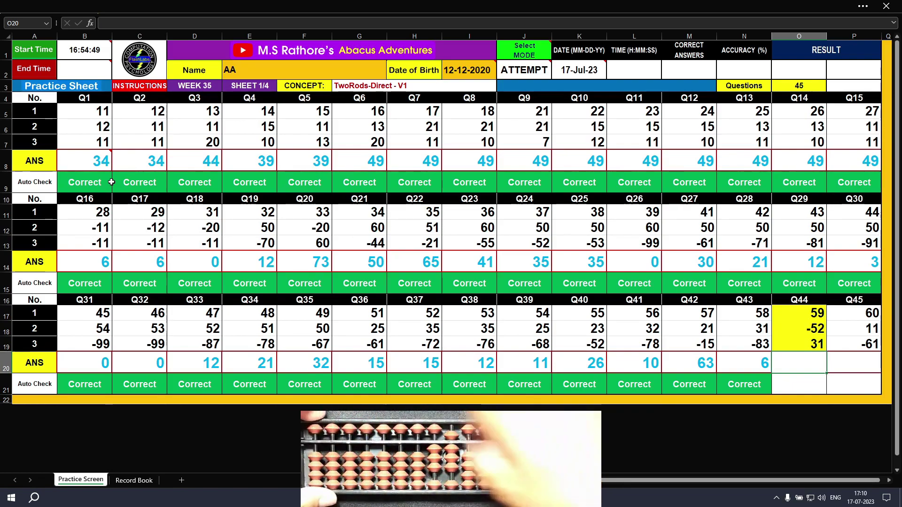
pyautogui.write('38')
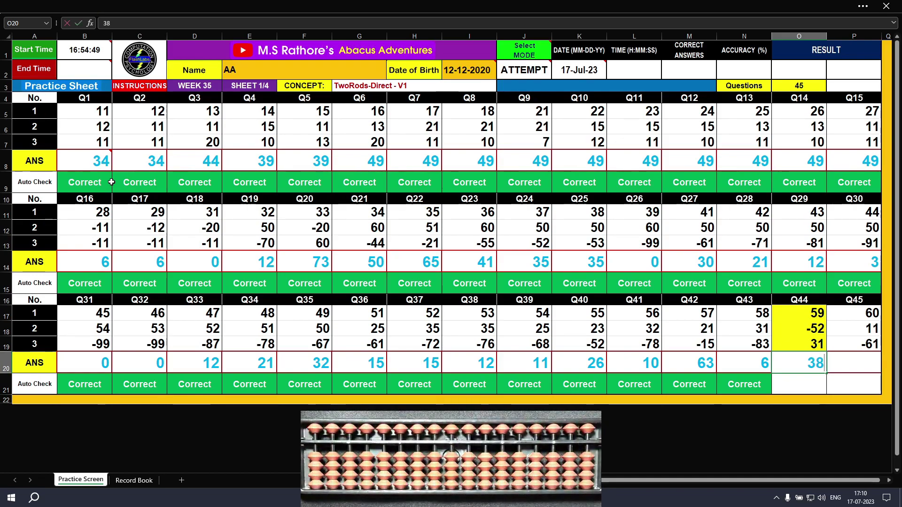
pyautogui.press('Tab')
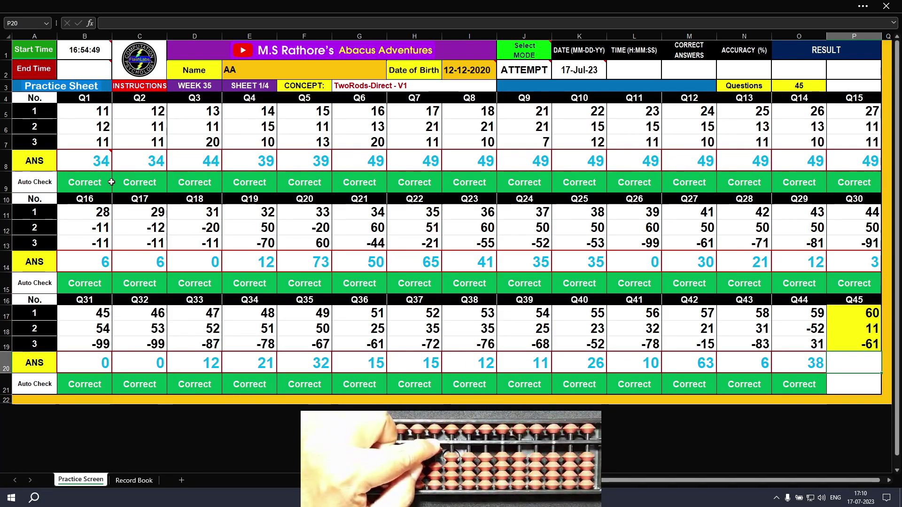
pyautogui.write('10')
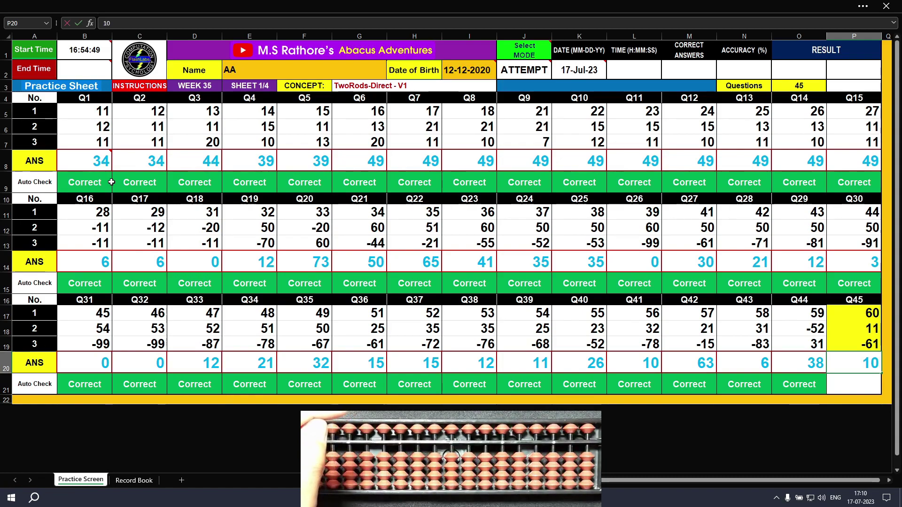
pyautogui.press('Return')
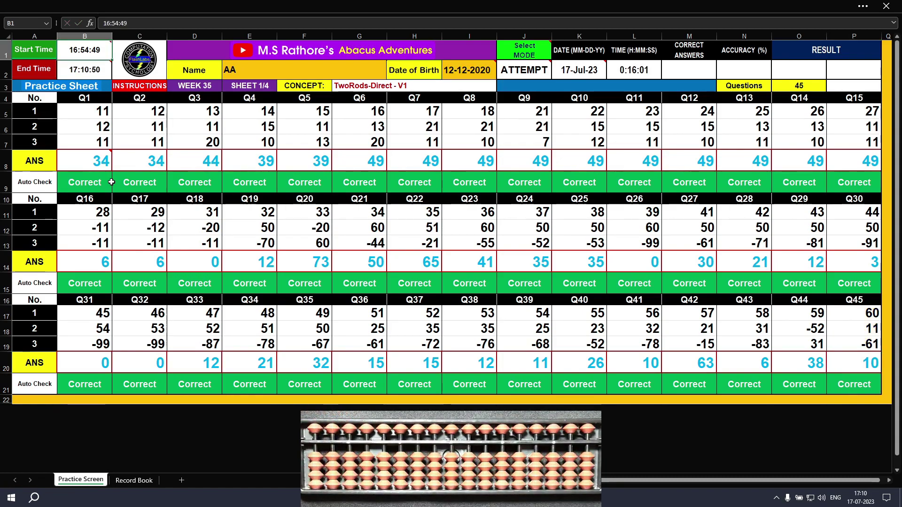